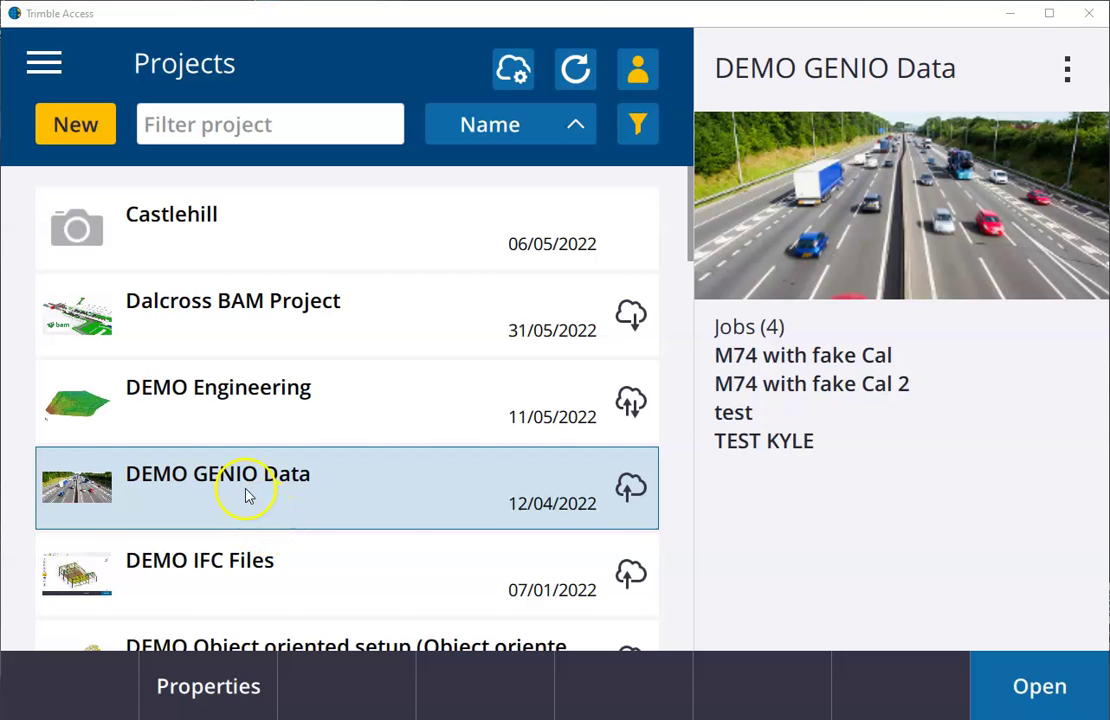
Create the project 'Aberdeen 0256' and bring up its New job form.
left_click(107, 121)
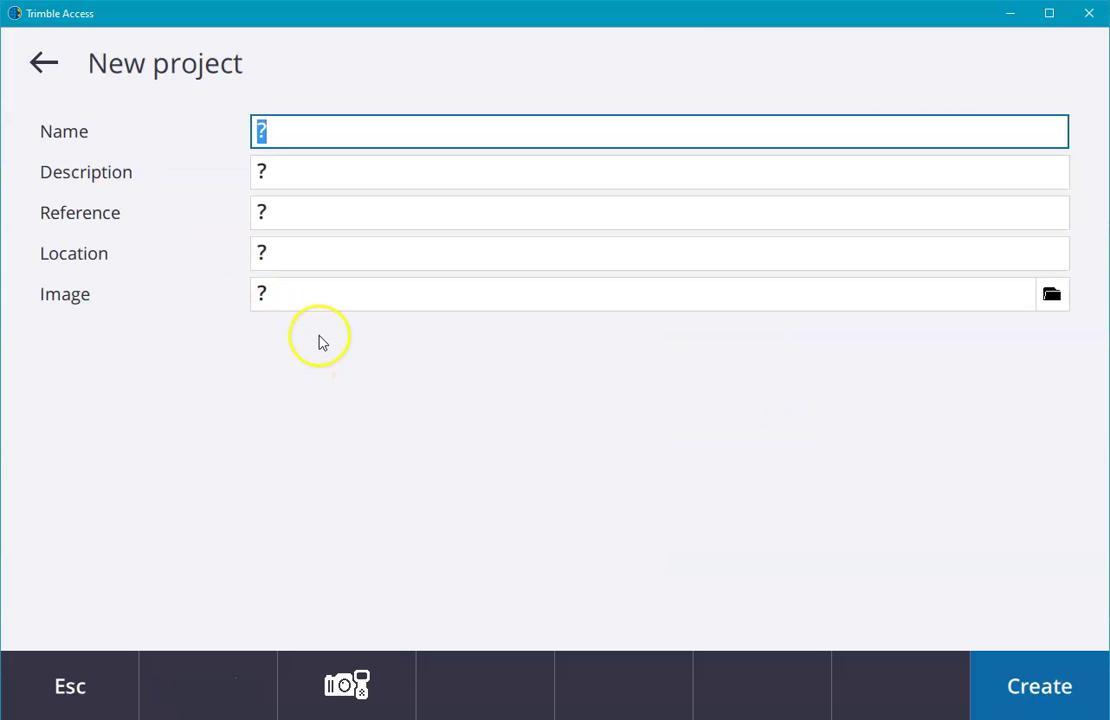
type("Aberdeen 0256")
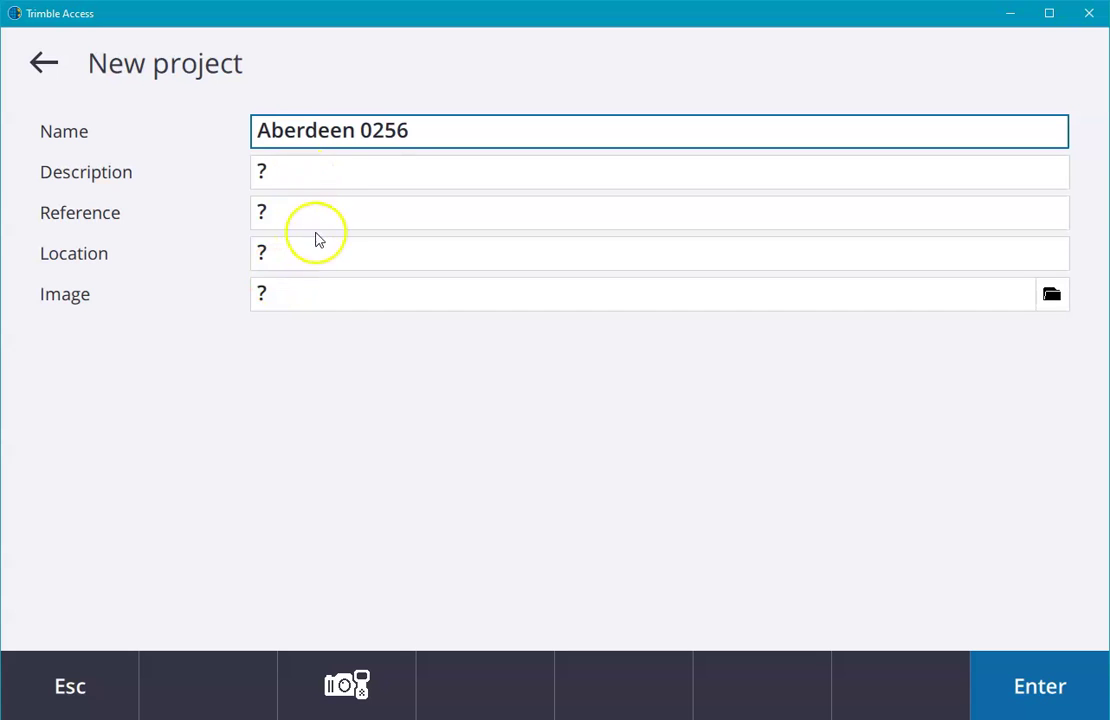
left_click(1055, 708)
left_click(1045, 708)
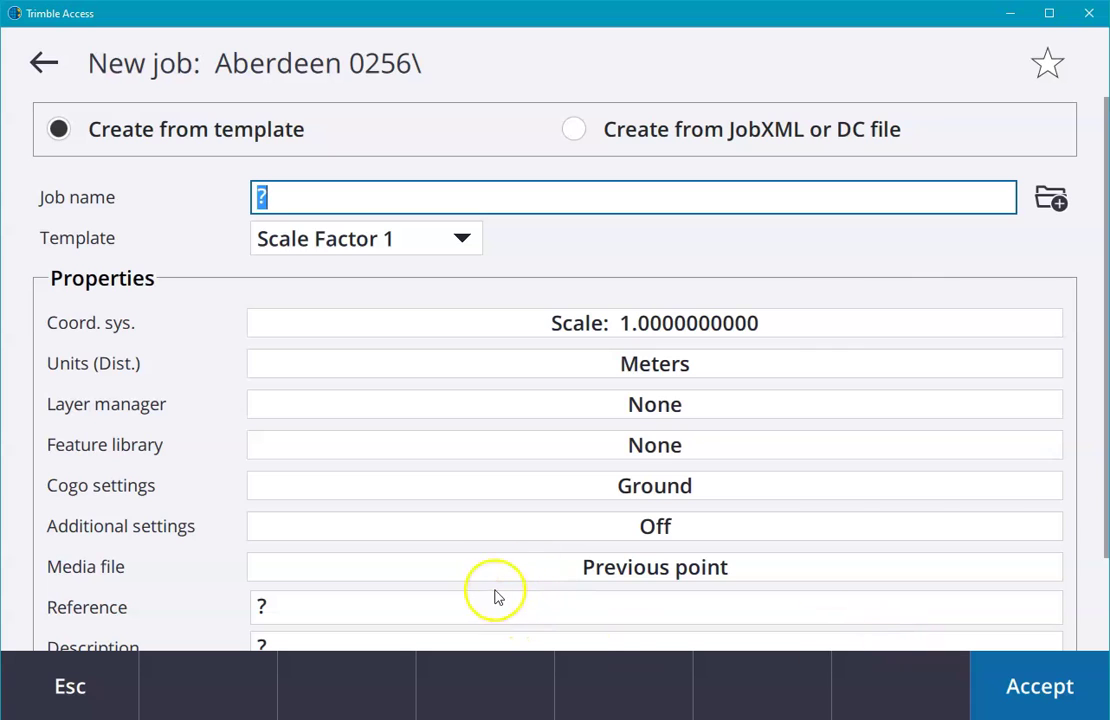
Go back to the projects list and open the Aberdeen 0256 project.
left_click(42, 64)
left_click(42, 64)
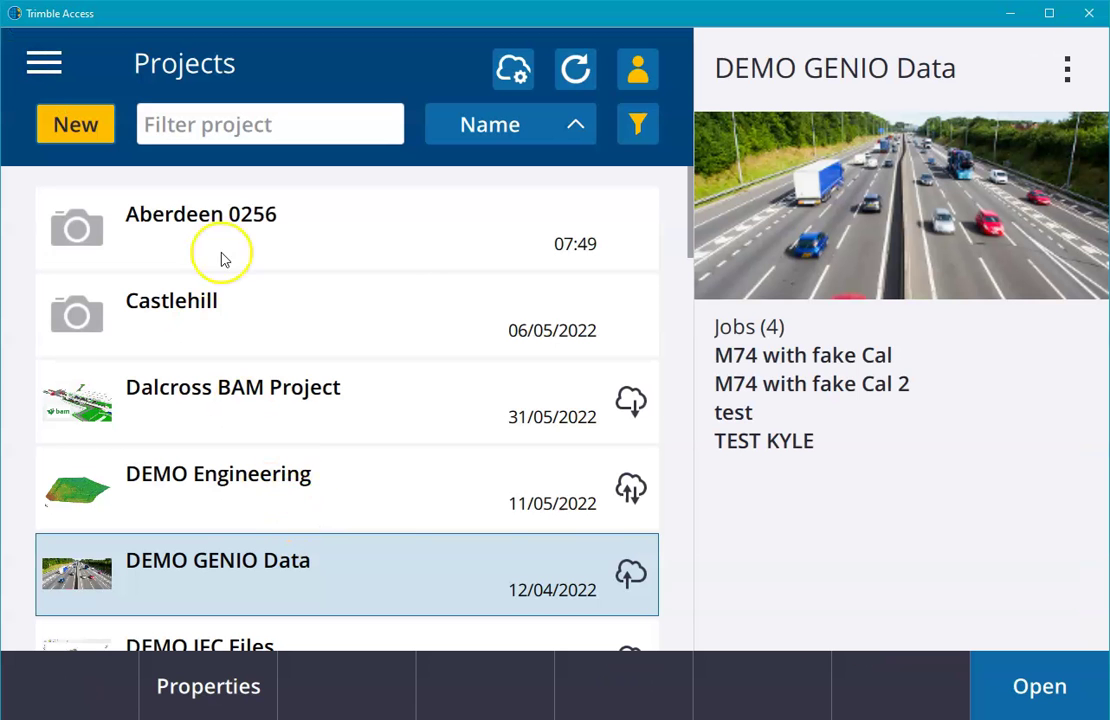
left_click(180, 224)
left_click(1057, 684)
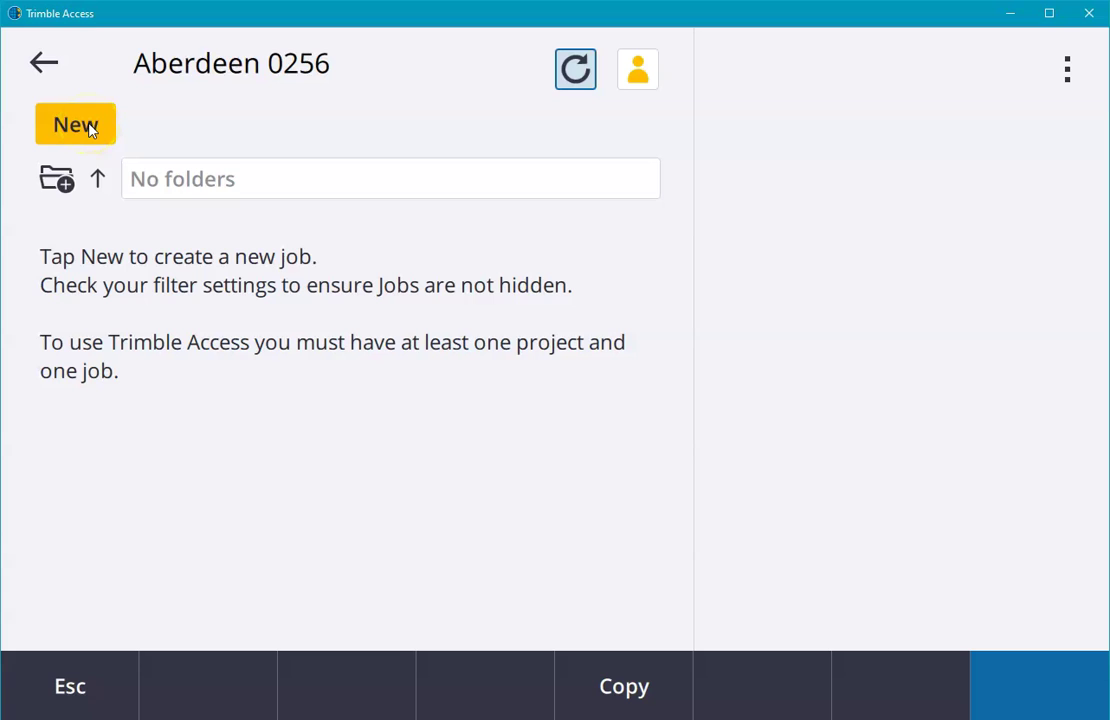
Start a new job from template, named 'Day 1 Total Station'.
left_click(88, 130)
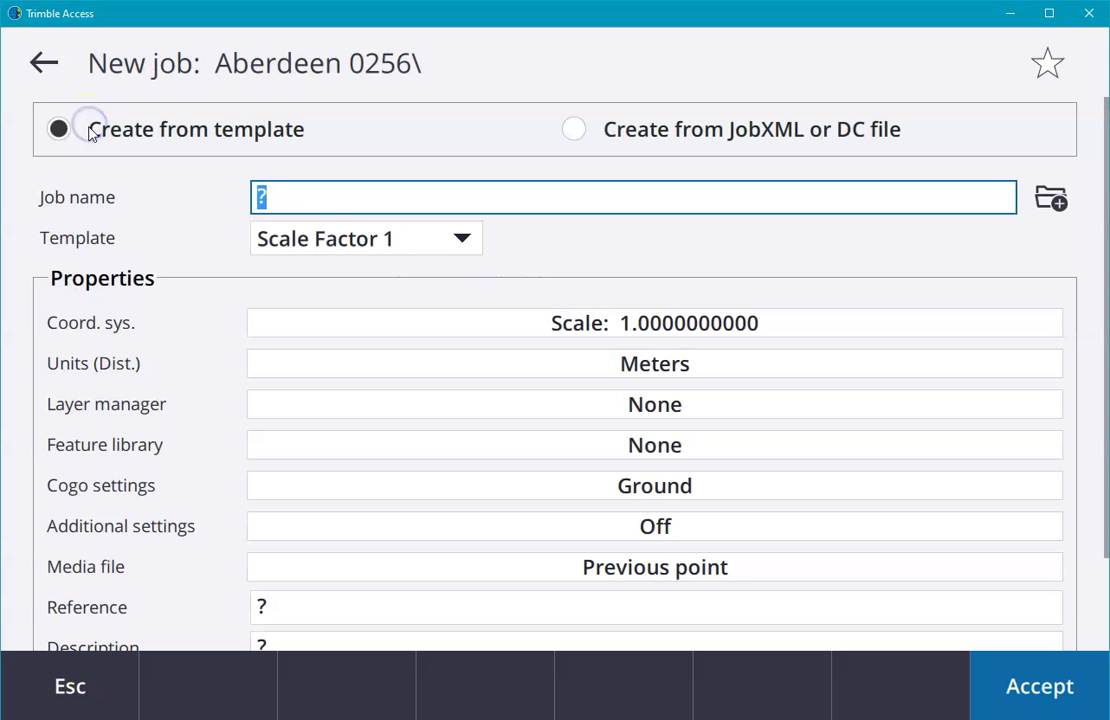
left_click(347, 216)
type("Day 1 Total Station")
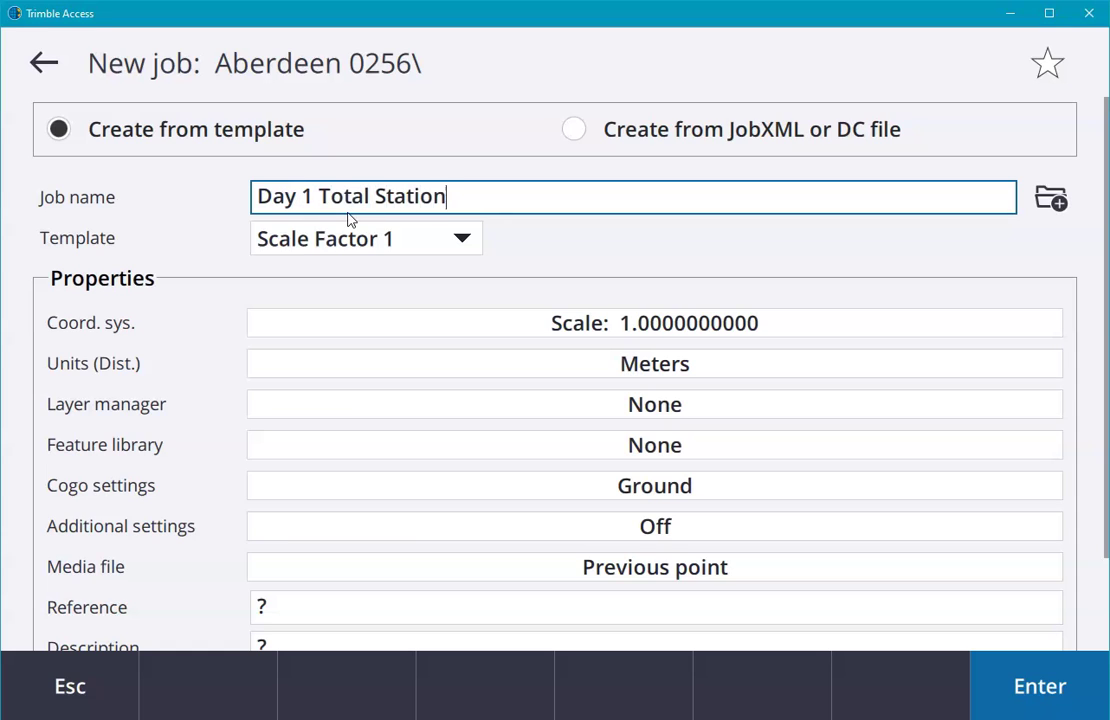
Try the Ordnance Survey template, then return to Scale Factor 1 (scale 1.0000000000).
left_click(458, 243)
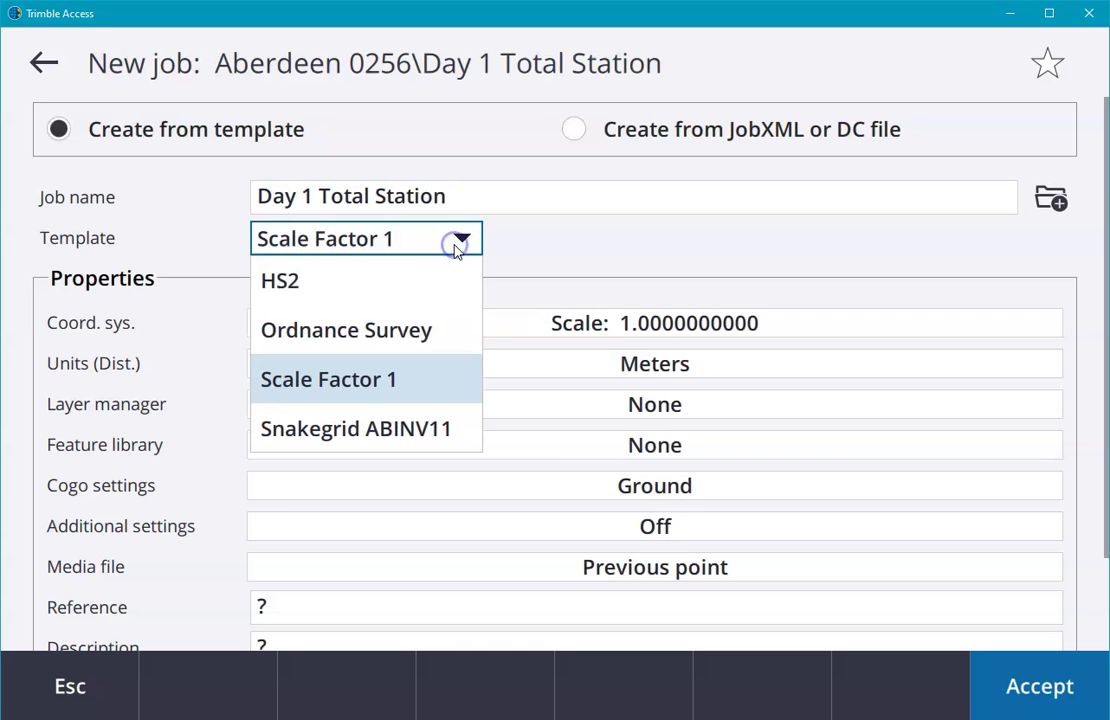
left_click(395, 384)
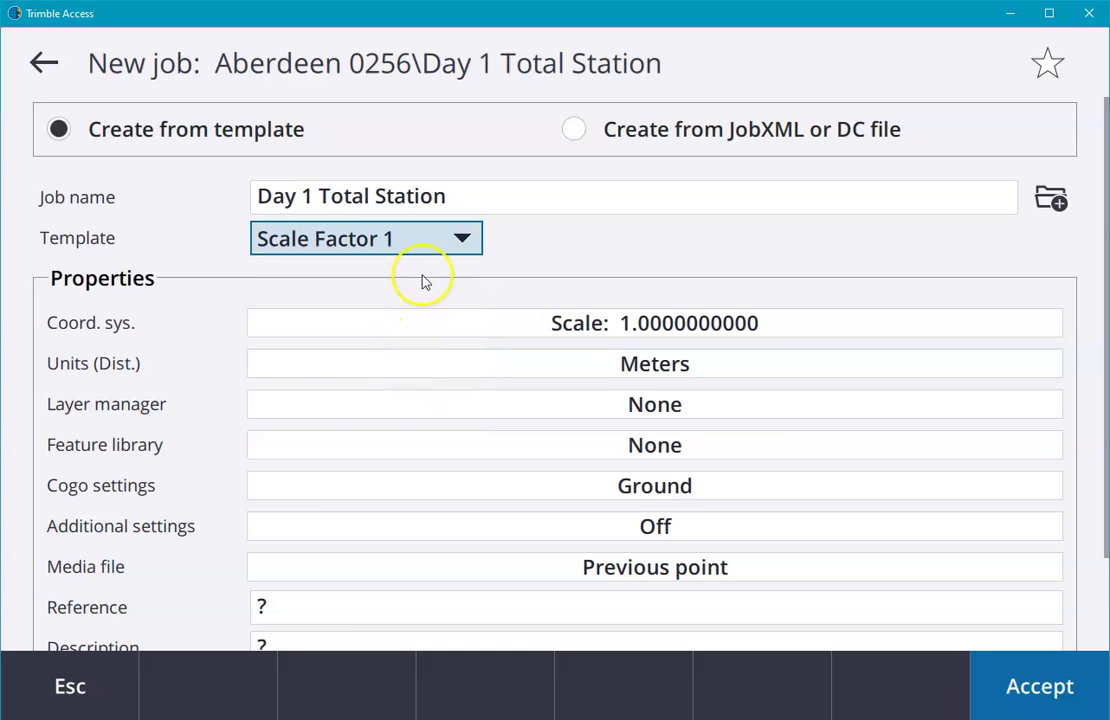
left_click(441, 240)
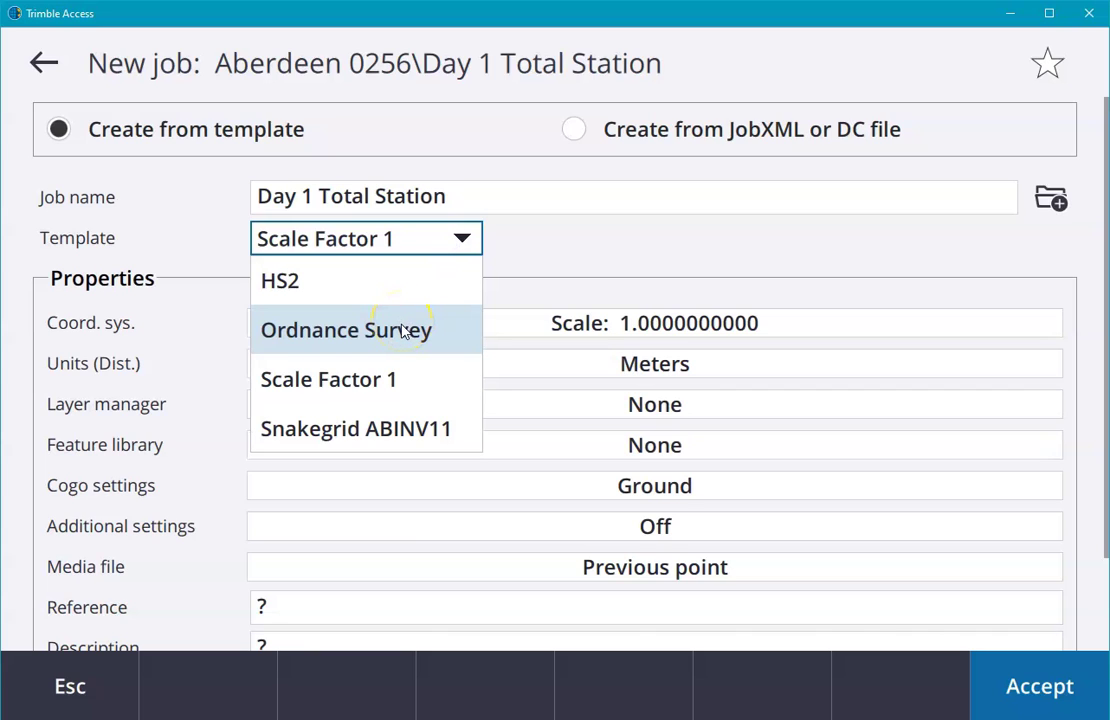
left_click(401, 330)
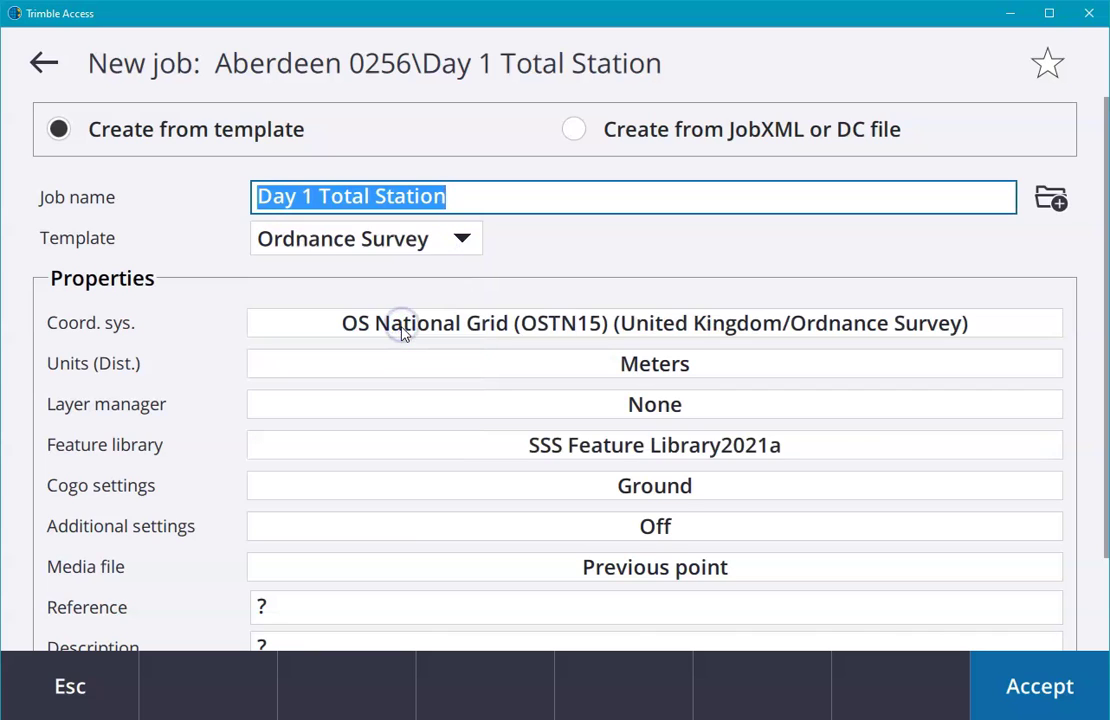
left_click(398, 248)
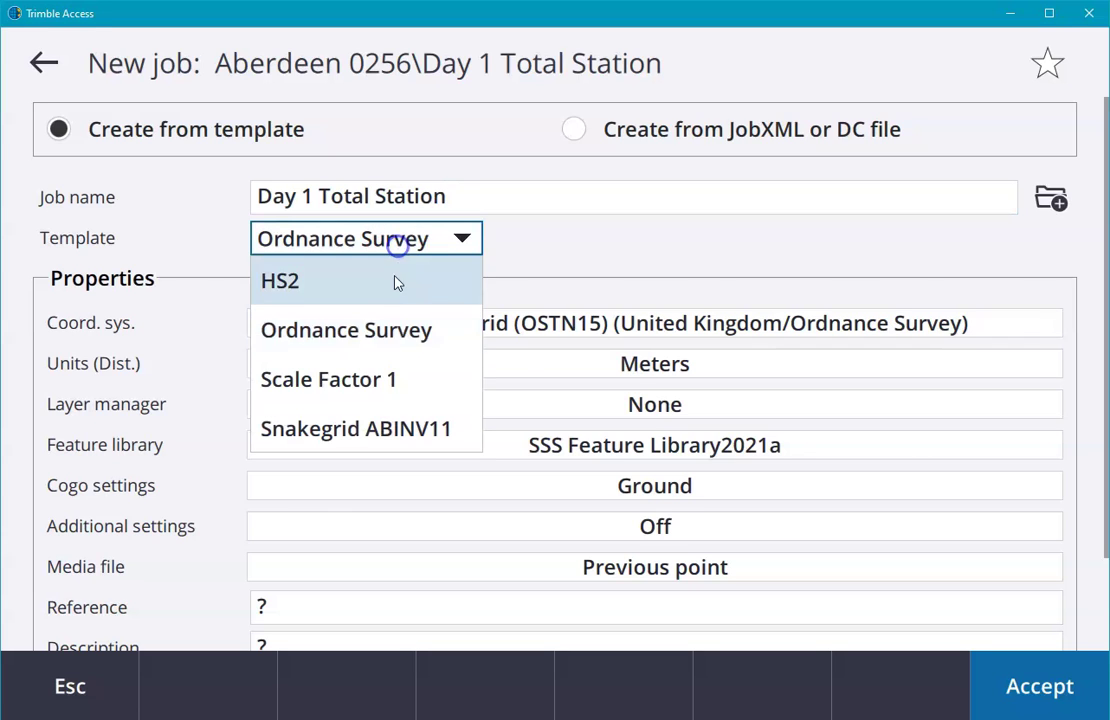
left_click(383, 377)
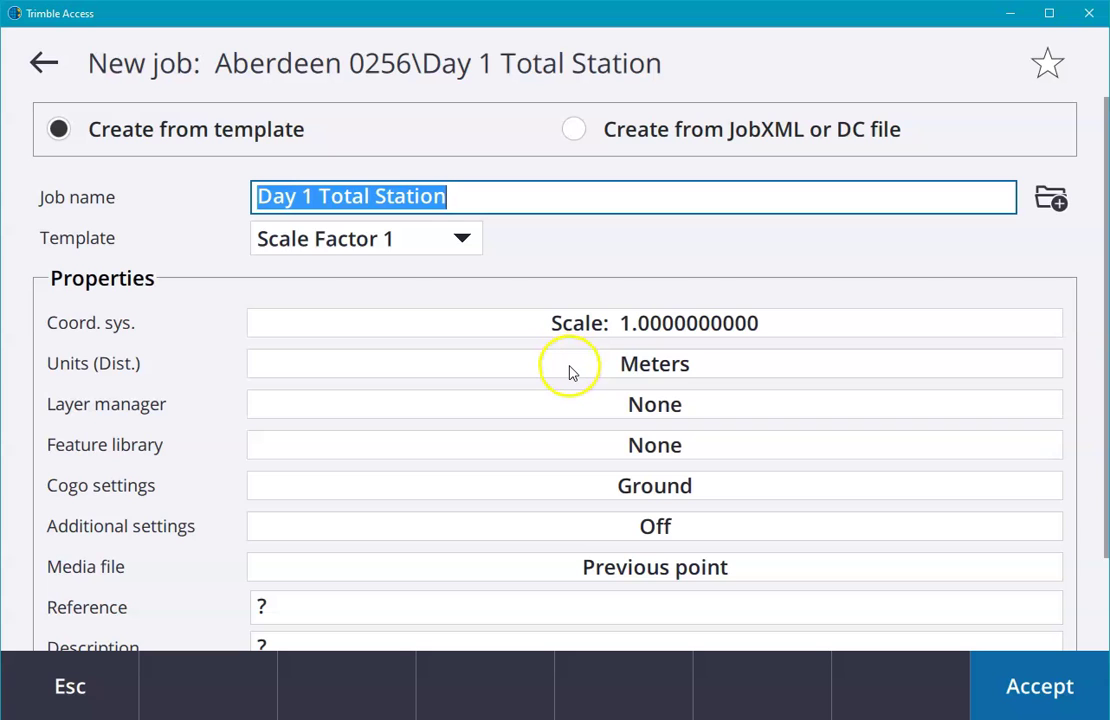
left_click(568, 370)
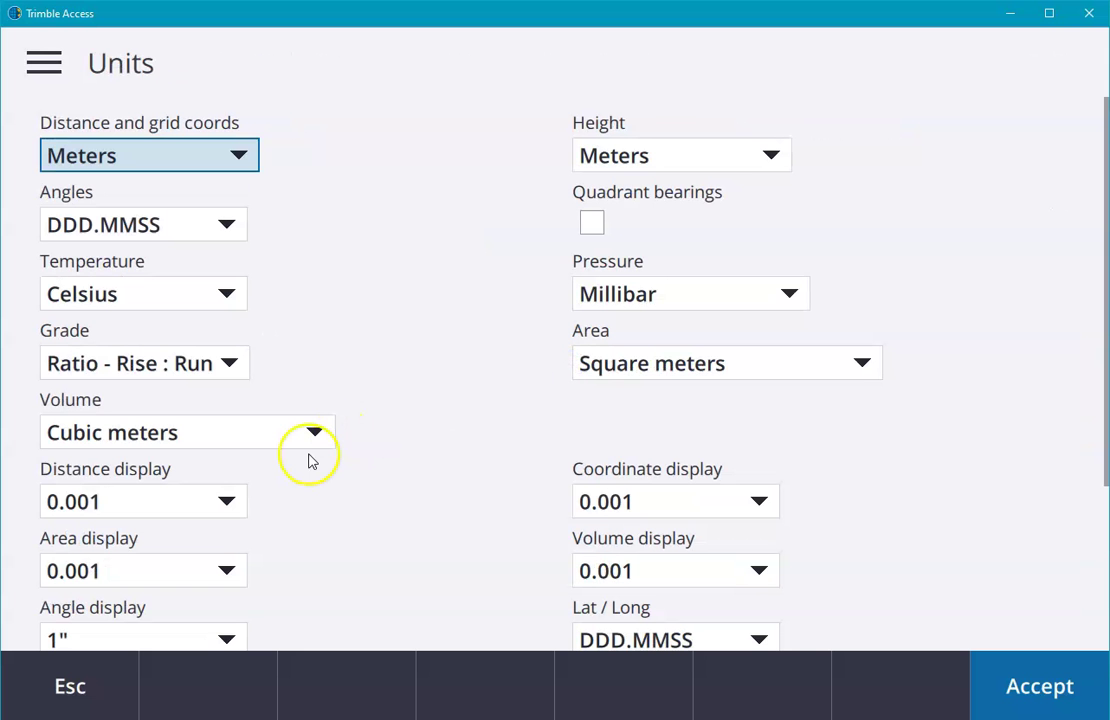
scroll(344, 545, "down", 5)
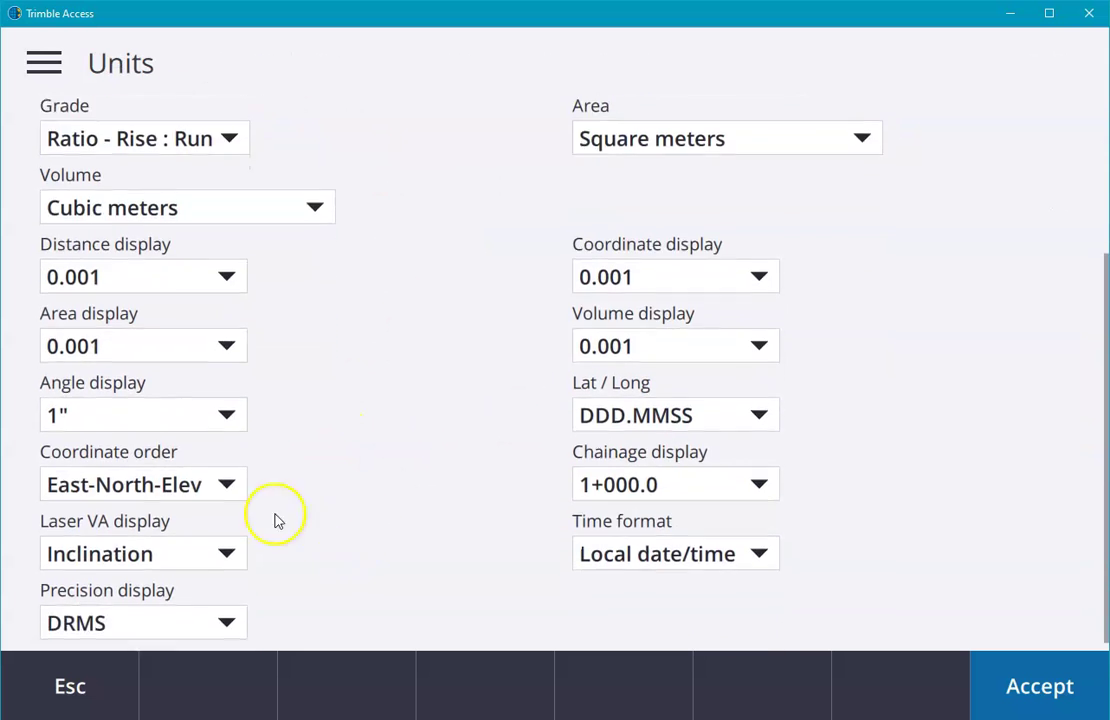
left_click(158, 480)
left_click(146, 296)
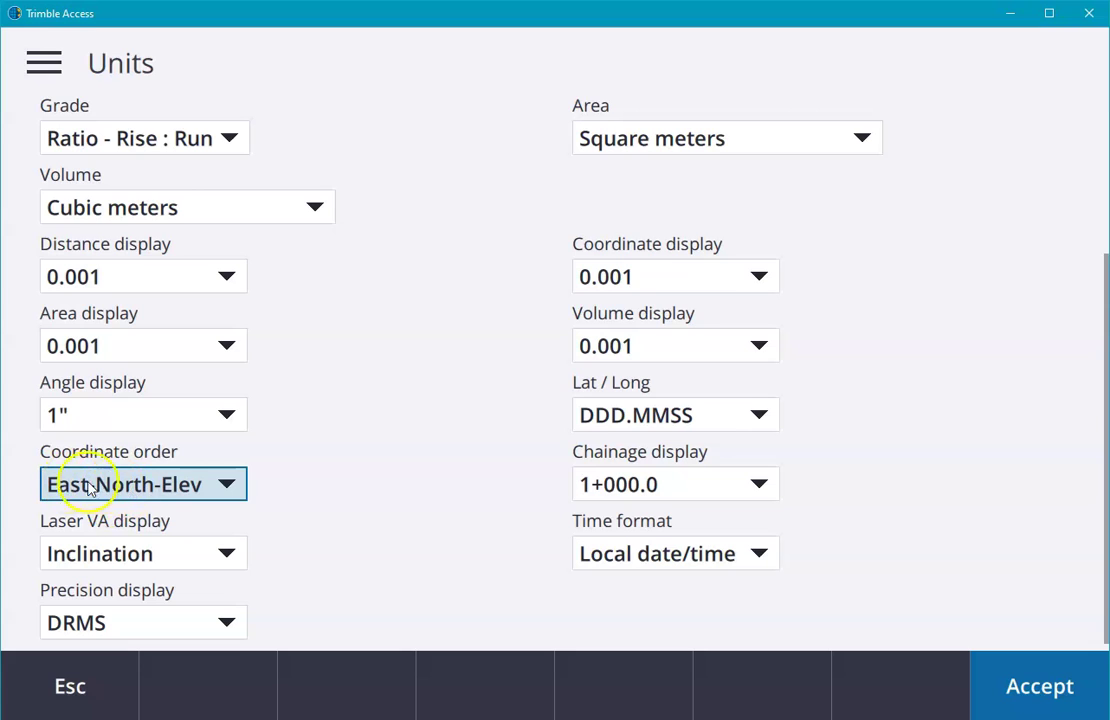
left_click(1070, 705)
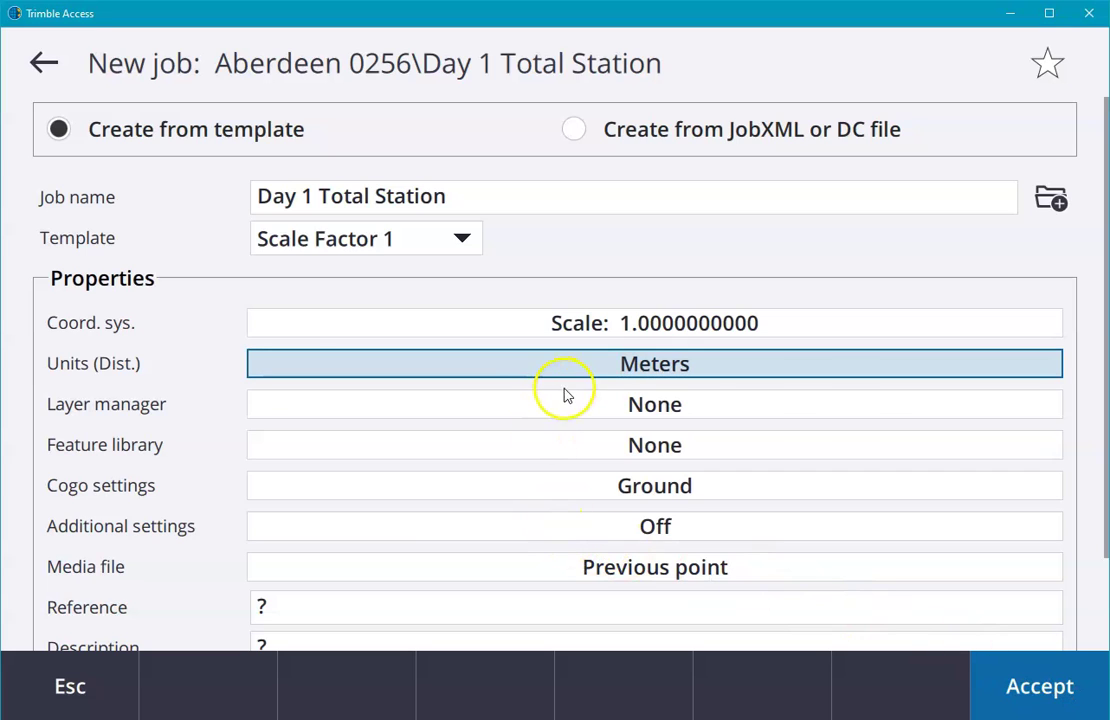
Set the job's feature library to SSS Feature Library2021a.
left_click(583, 453)
double_click(168, 562)
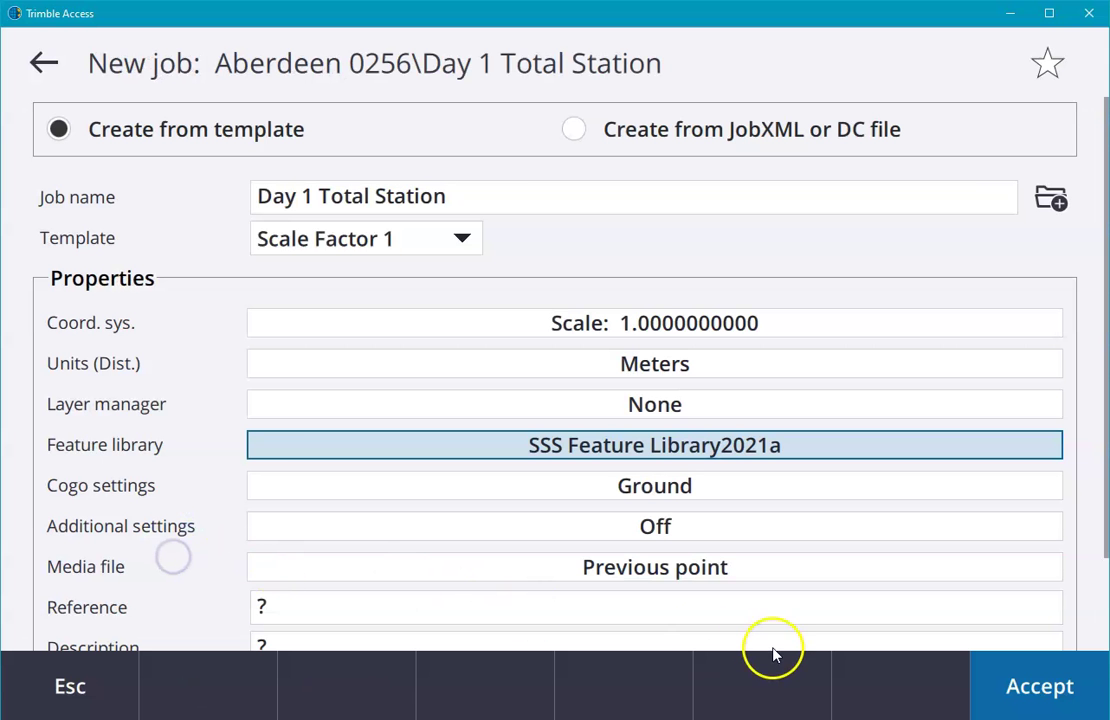
scroll(761, 637, "down", 2)
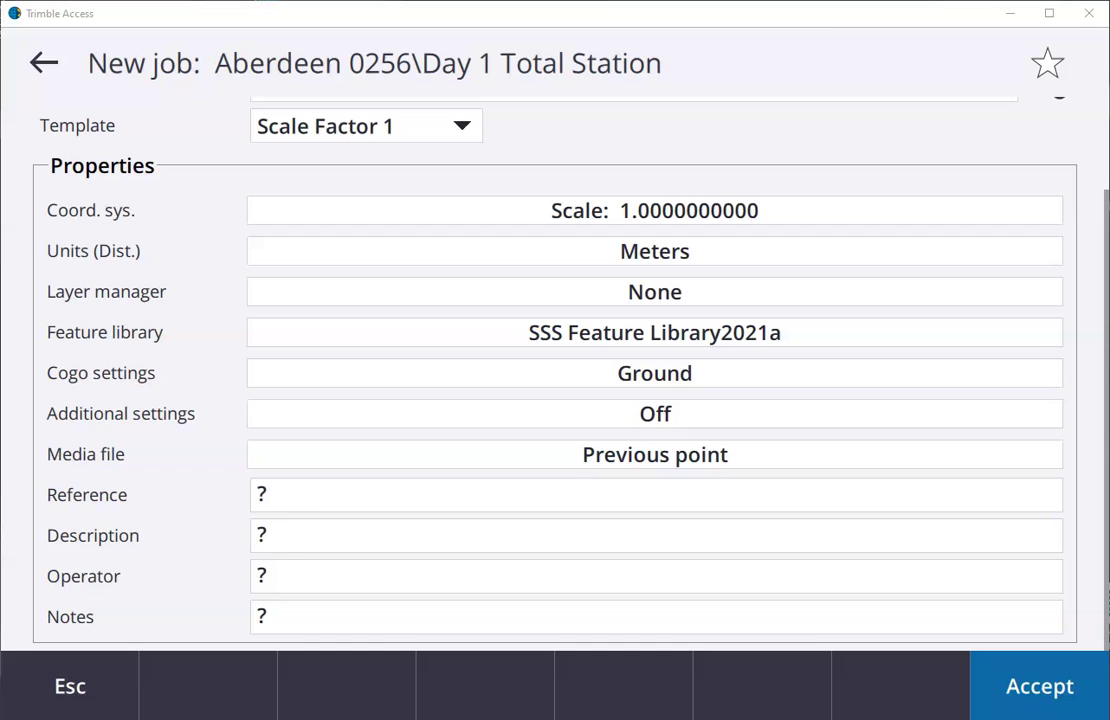
In Additional settings, toggle Apply point name range on, then back to No.
left_click(339, 418)
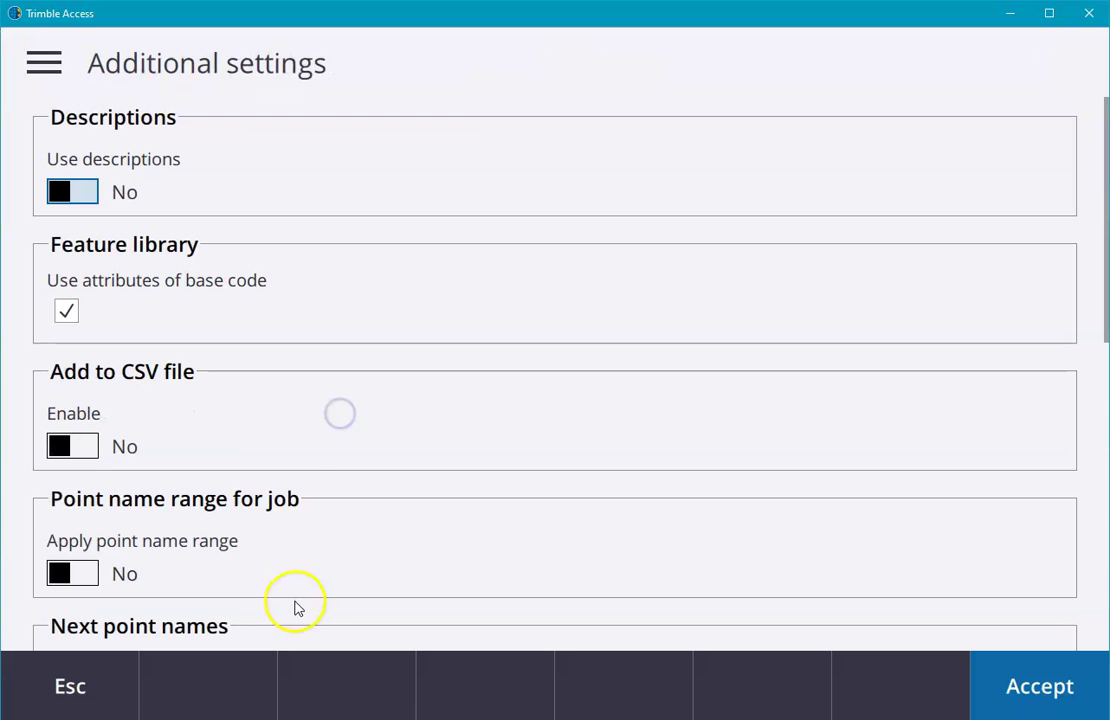
left_click_drag(268, 567, 267, 470)
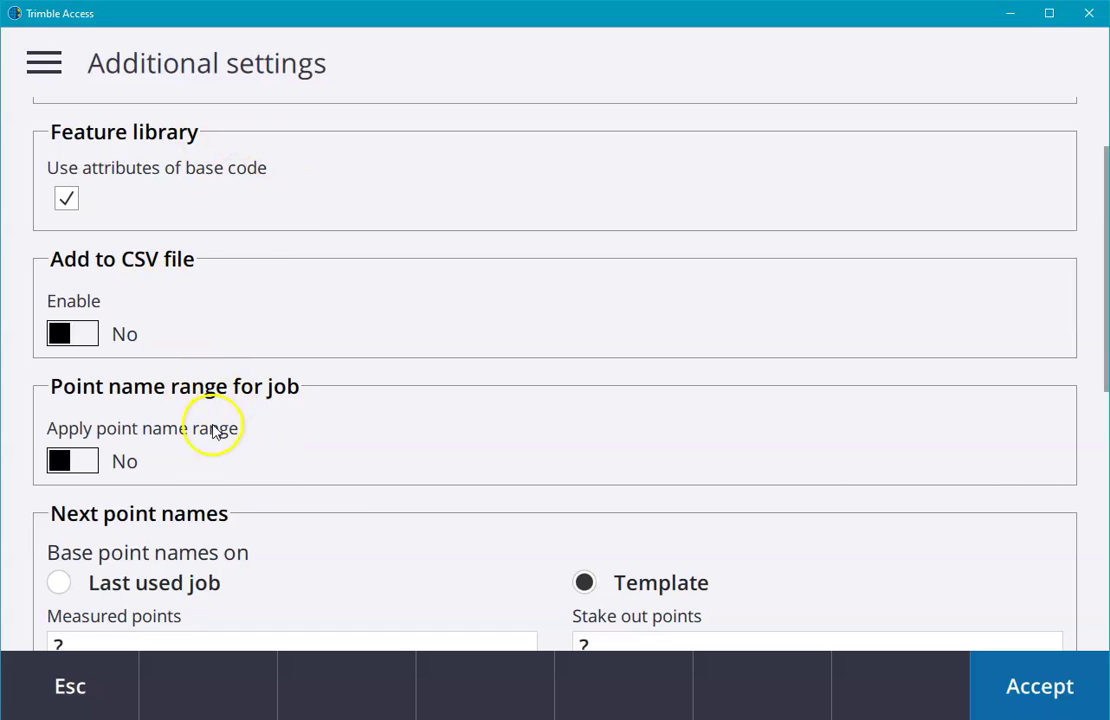
left_click(75, 461)
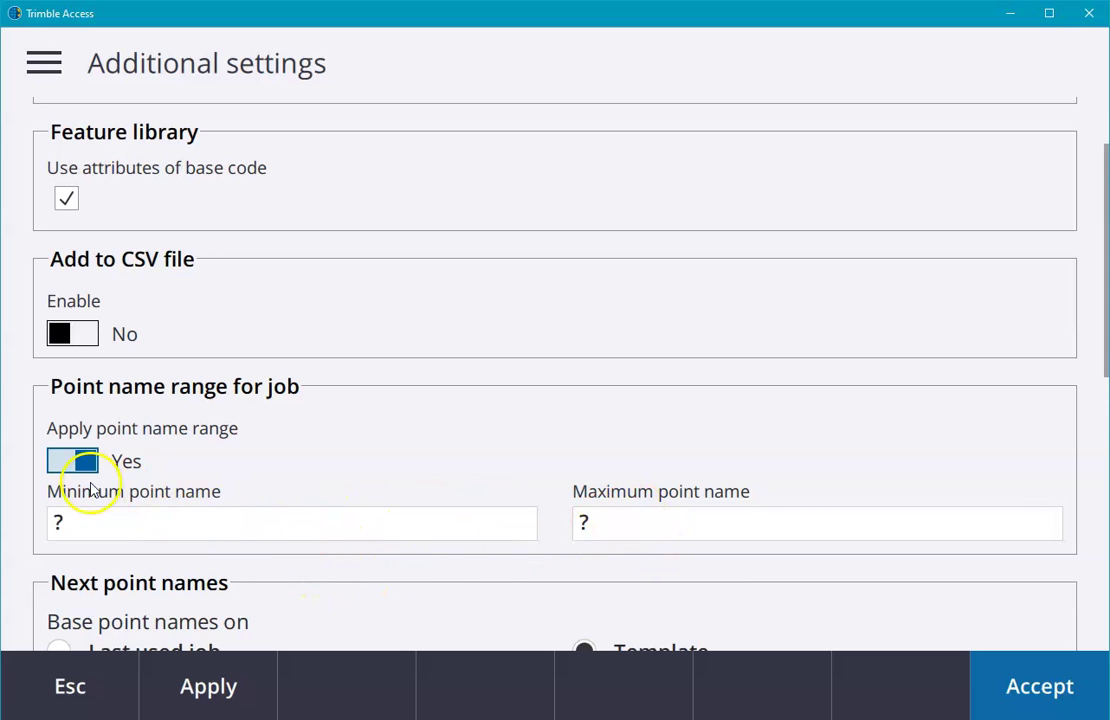
left_click(70, 461)
scroll(245, 580, "down", 3)
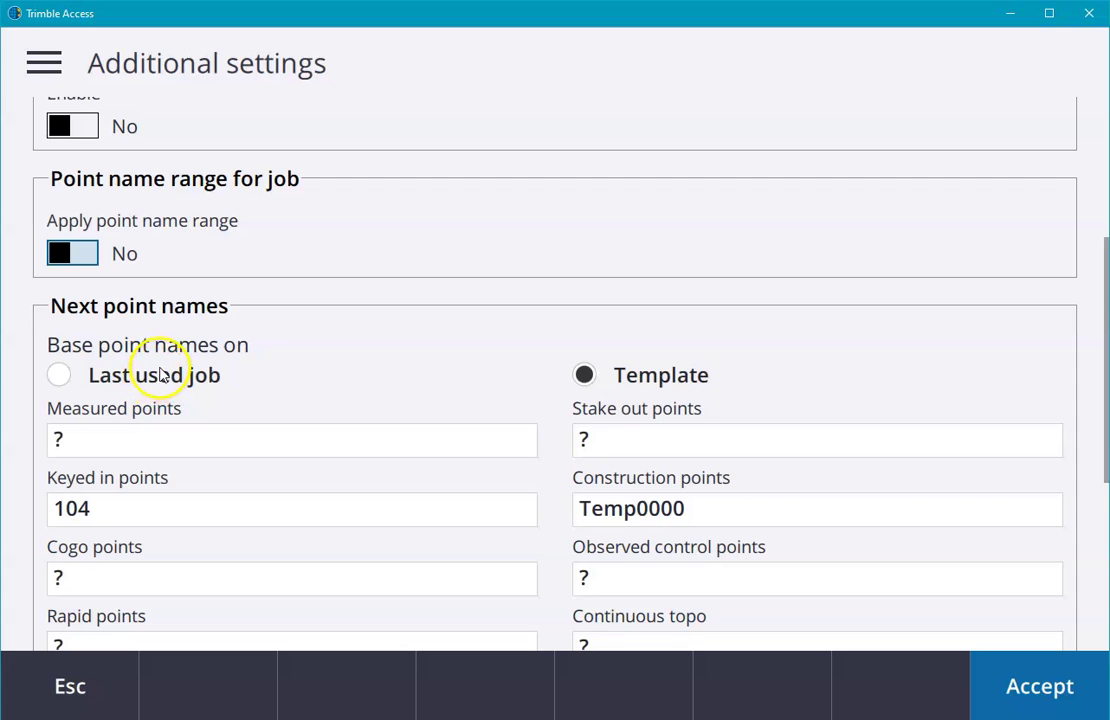
Keep the measured and observed control point names unchanged and accept Additional settings.
scroll(178, 364, "down", 2)
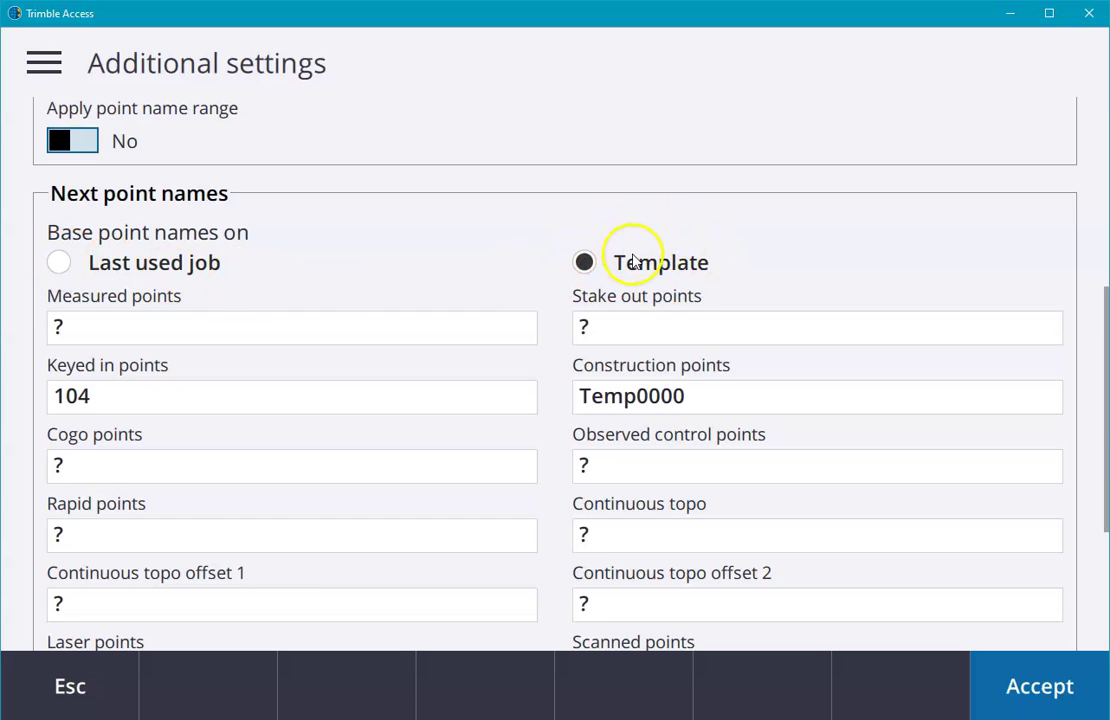
left_click(103, 328)
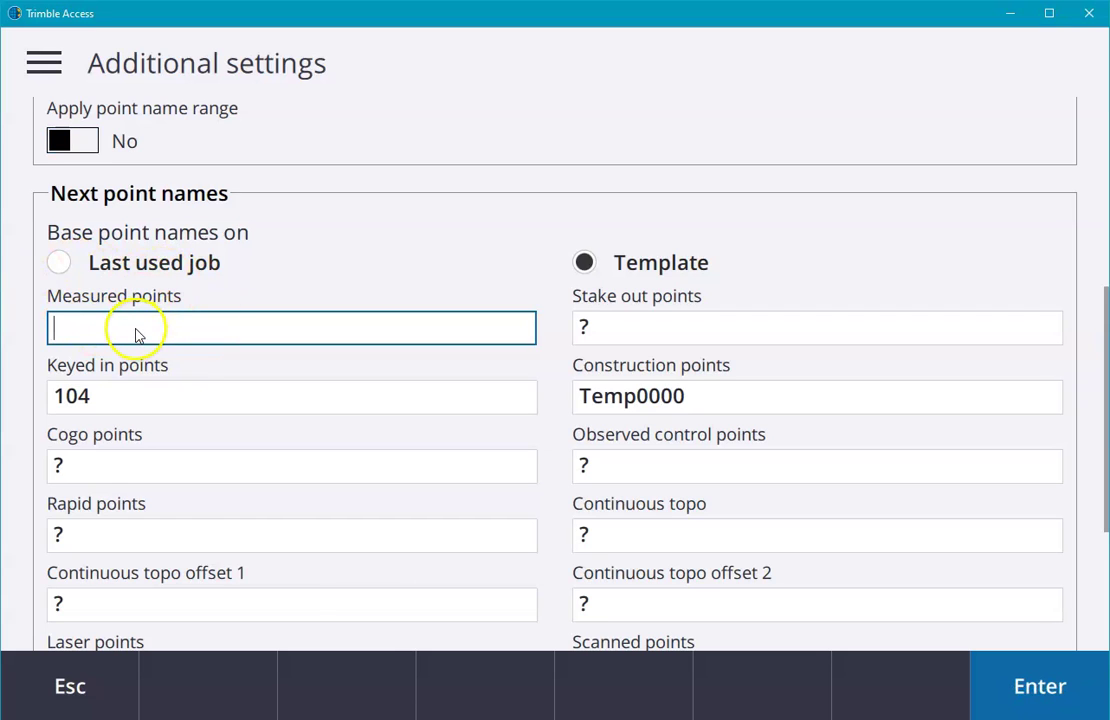
left_click(602, 465)
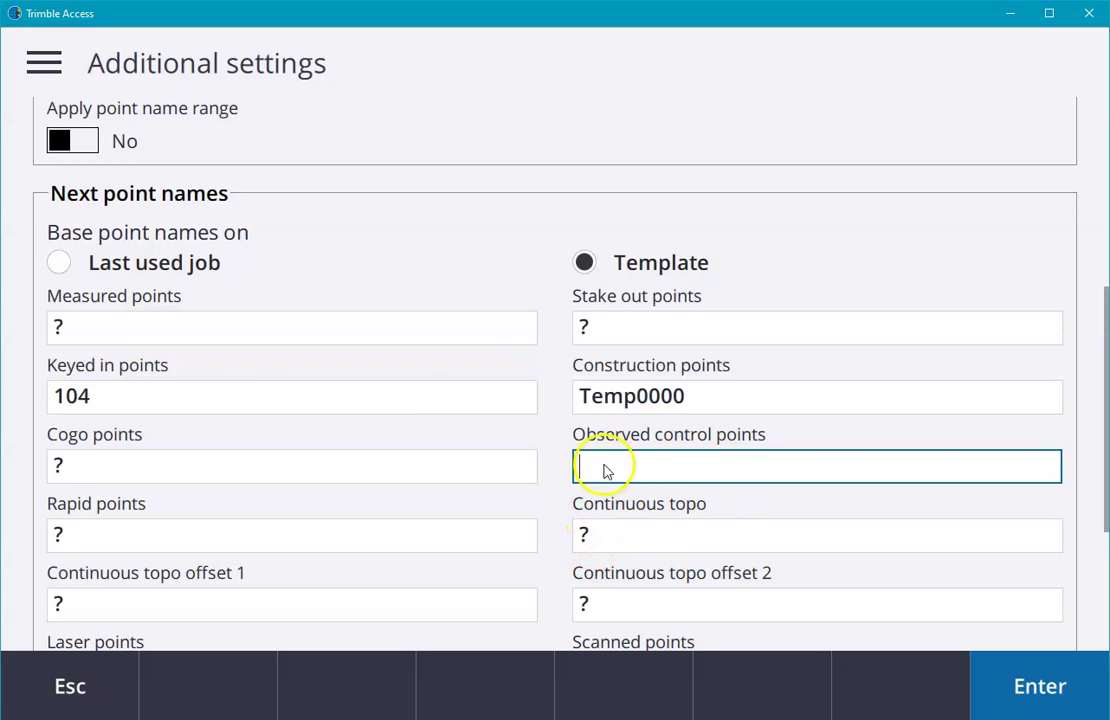
left_click(1063, 698)
left_click(1066, 700)
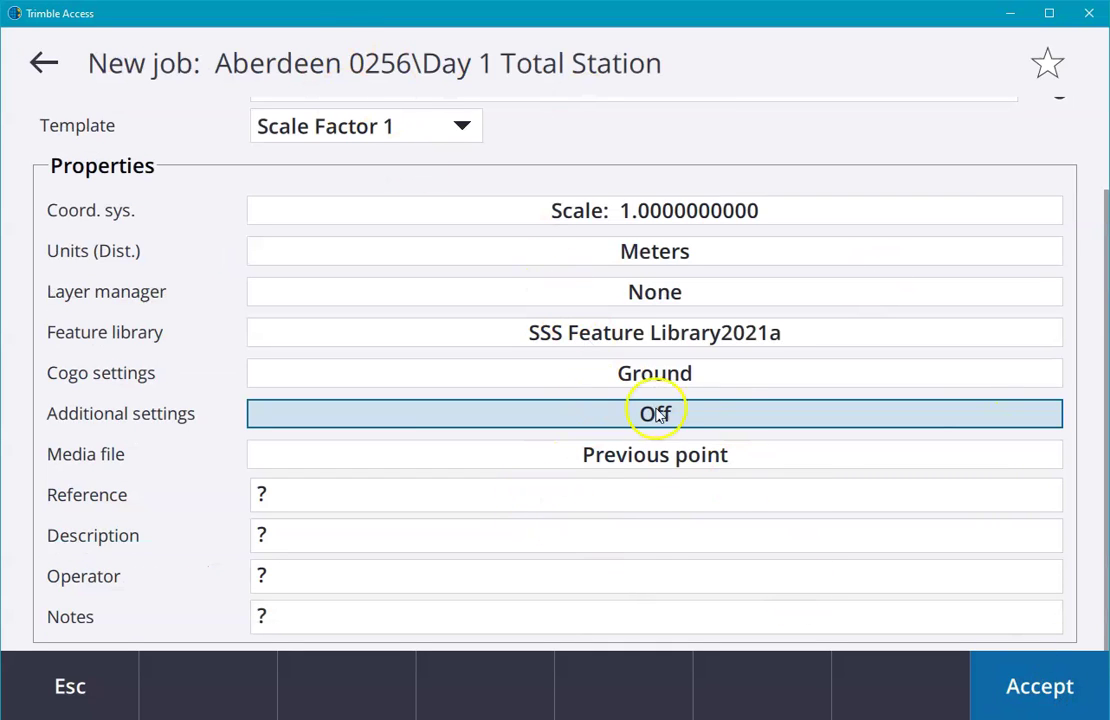
Accept the Day 1 Total Station job so it opens in the map view.
scroll(647, 503, "up", 2)
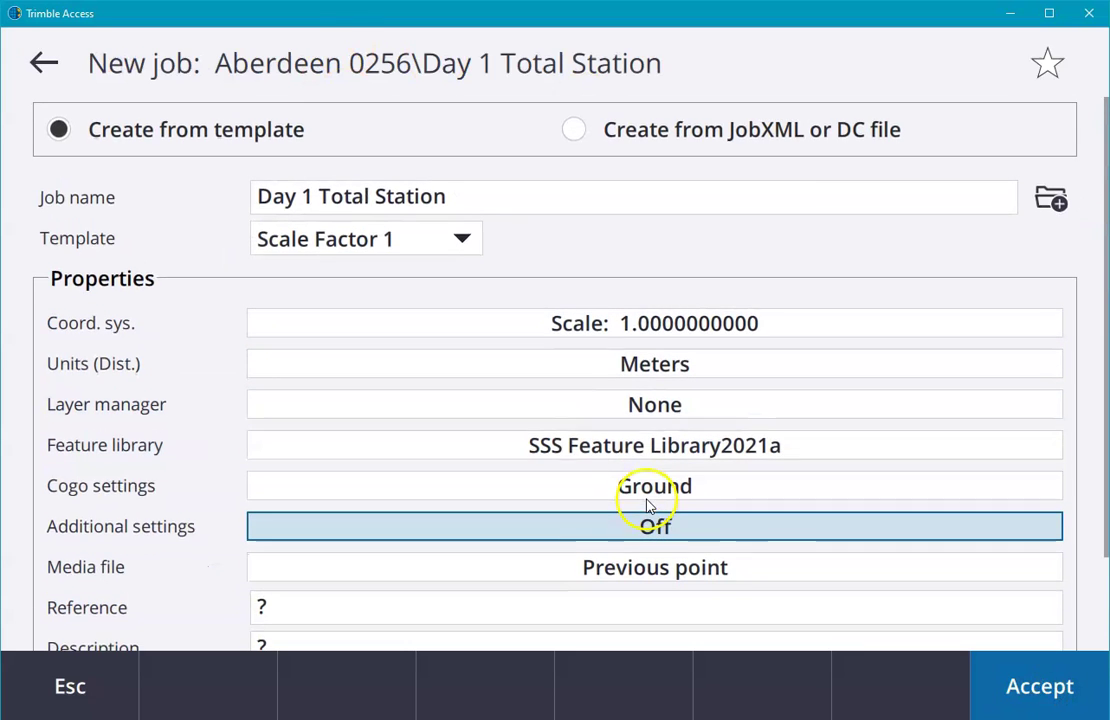
left_click(1040, 700)
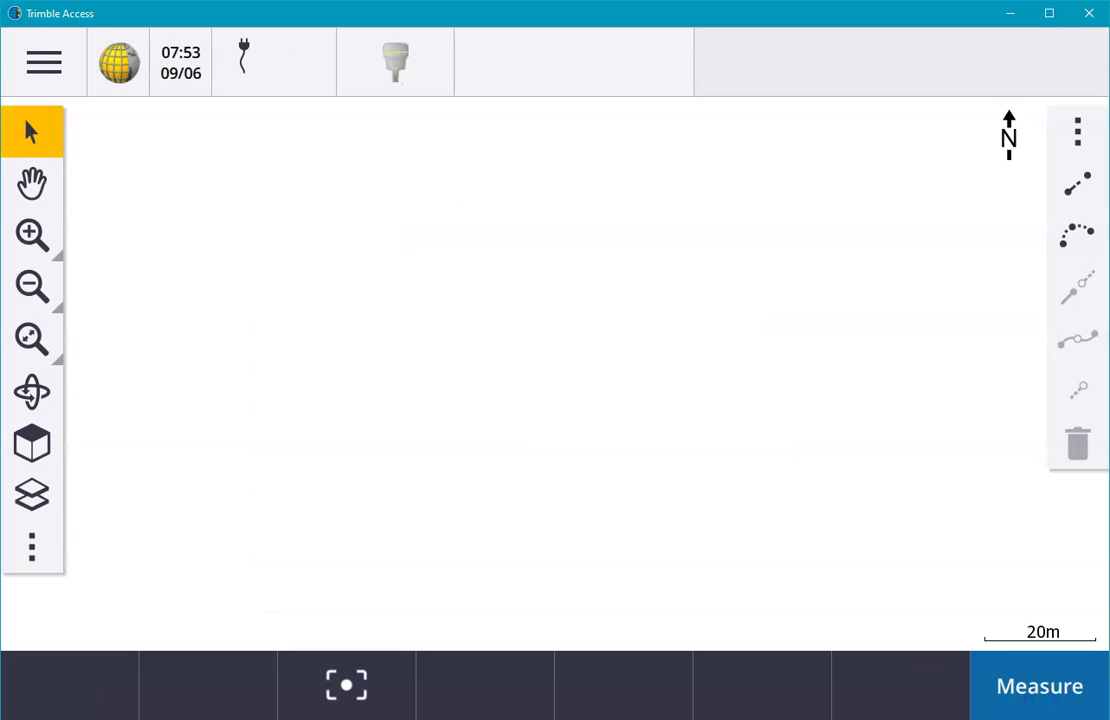